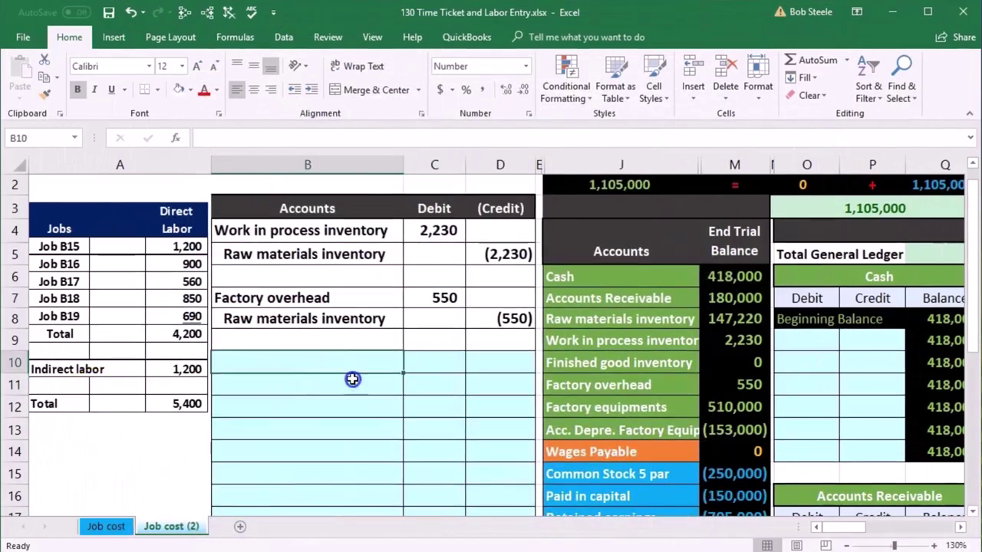
Step: Mark the blank journal rows and review the Wages Payable and Raw materials accounts in the trial balance
drag(497, 397, 519, 425)
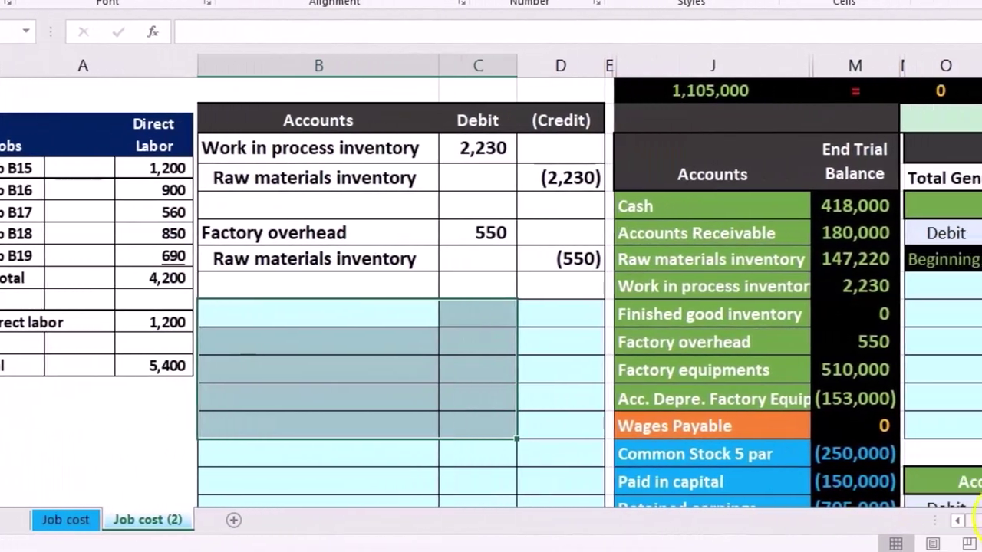
drag(979, 523, 981, 521)
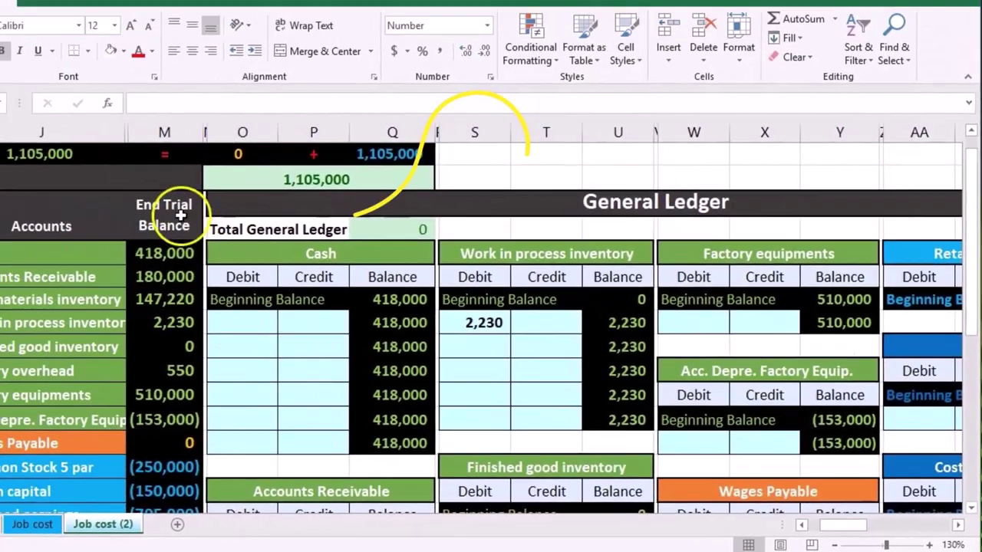
click(54, 162)
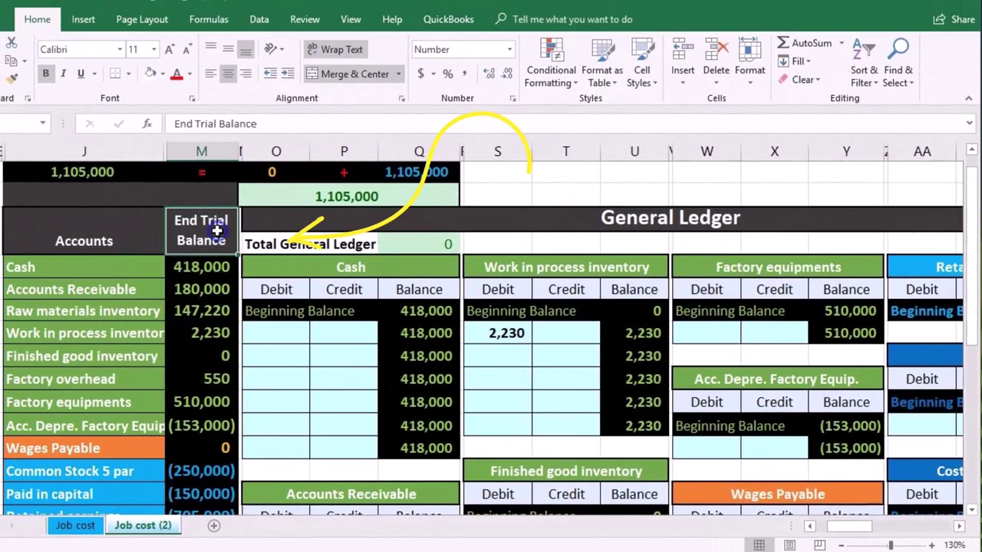
drag(849, 526, 836, 526)
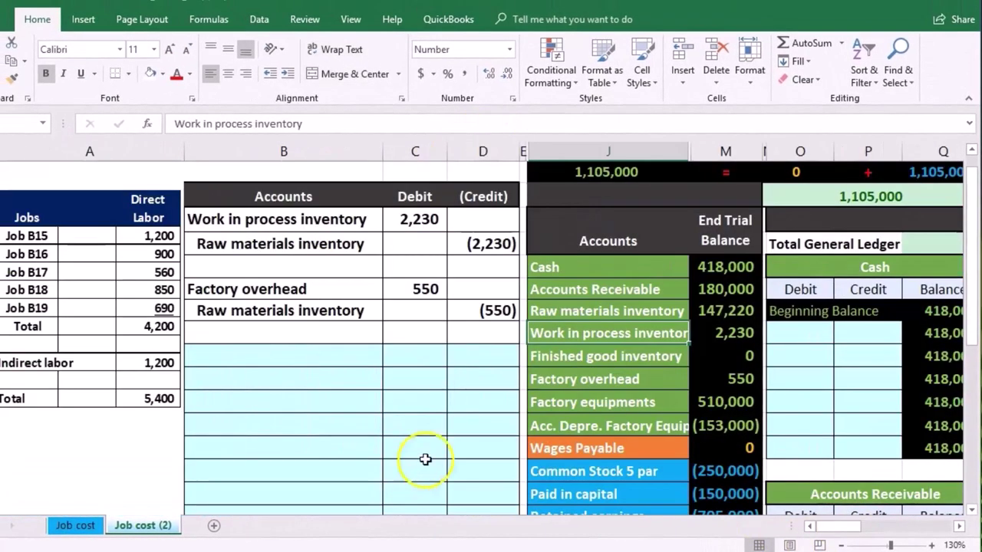
drag(571, 267, 565, 433)
scroll(557, 415, down, 1)
scroll(558, 416, down, 1)
click(560, 377)
scroll(565, 434, down, 1)
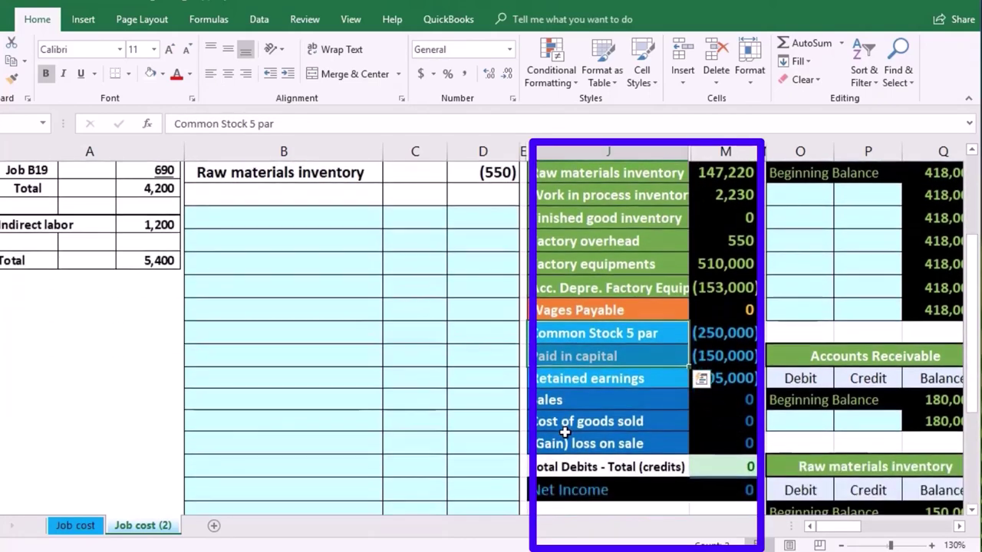
scroll(565, 431, up, 2)
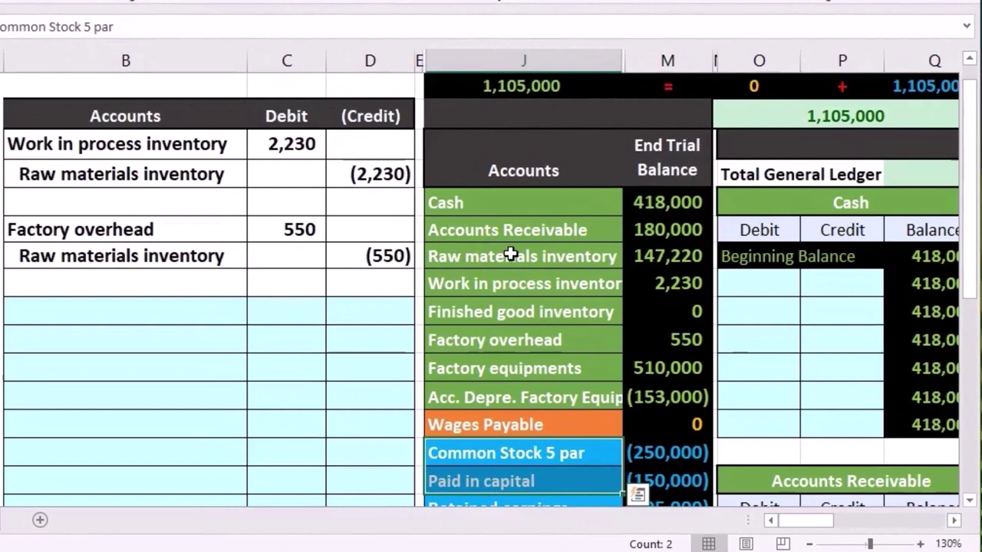
click(510, 255)
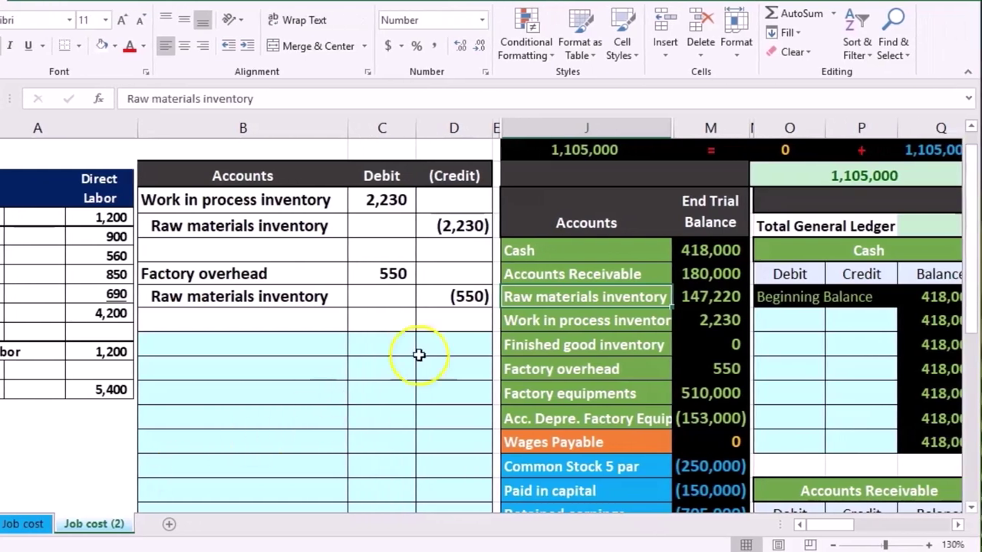
Step: Inspect the formulas behind the Cash and Wages Payable balances
click(804, 250)
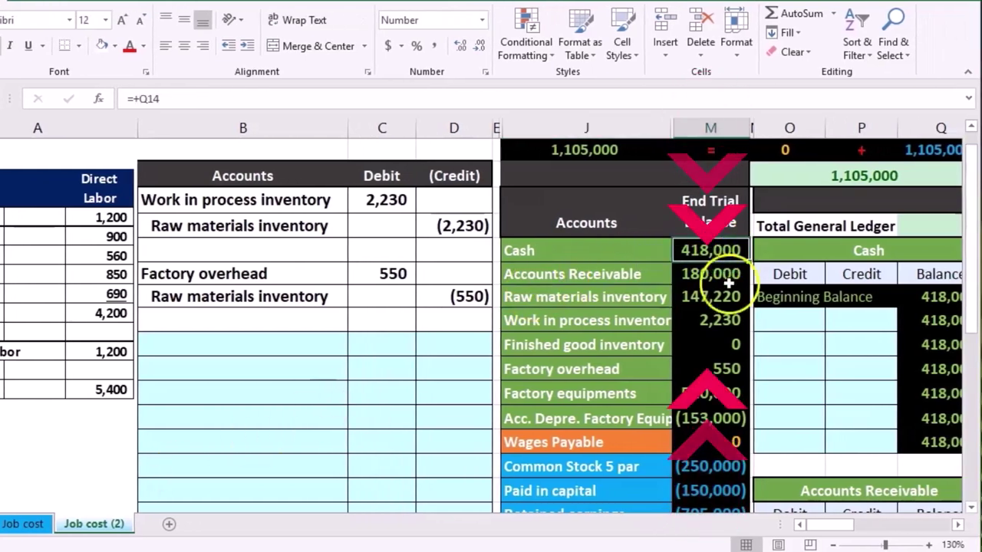
click(733, 439)
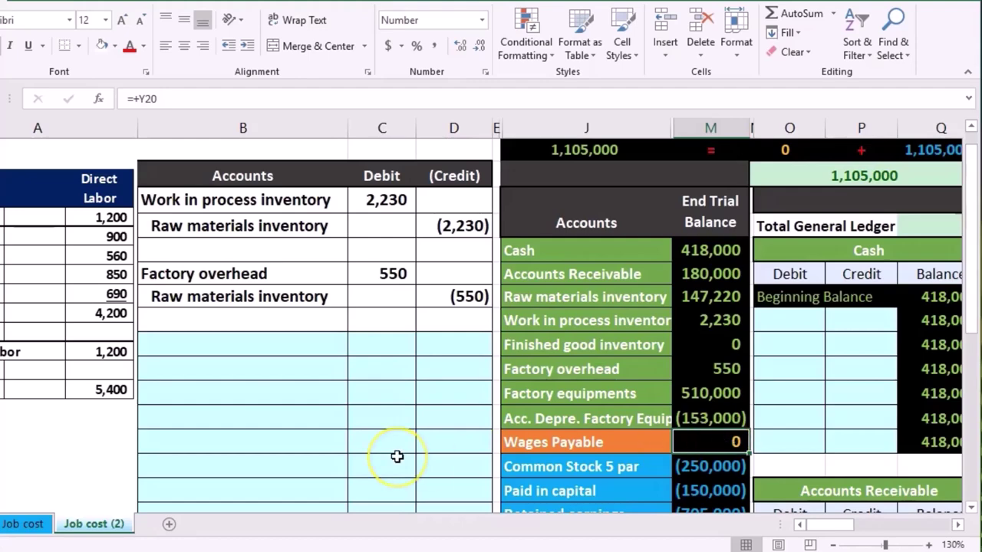
scroll(396, 456, down, 2)
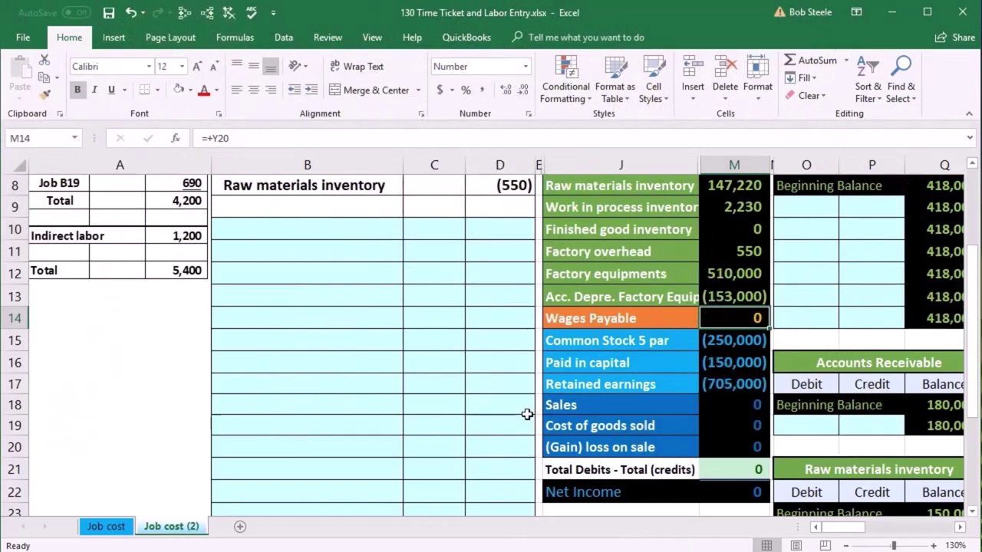
scroll(527, 414, up, 1)
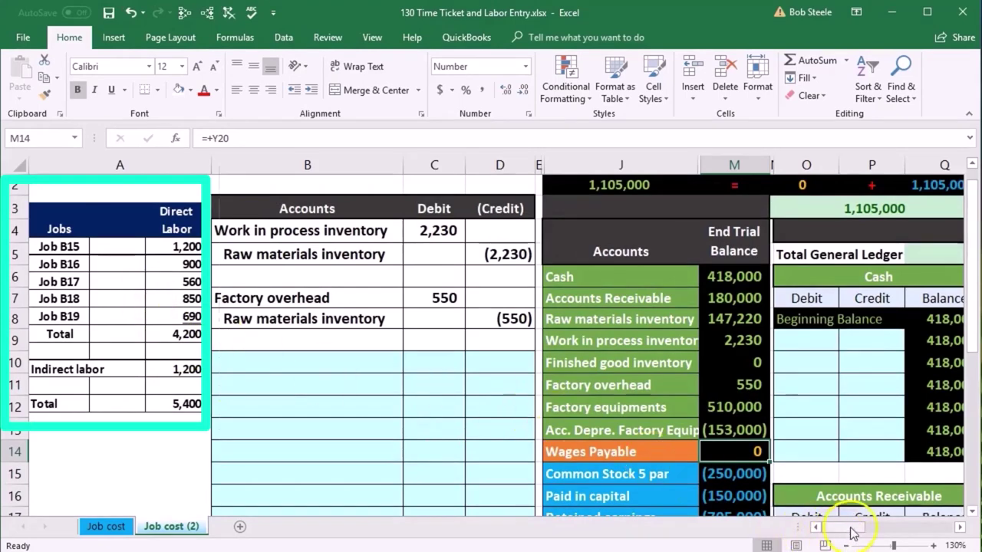
Step: Scroll right to the job B15 Time Ticket (3.00 hours at 20.00, 60.00) and select it
click(961, 529)
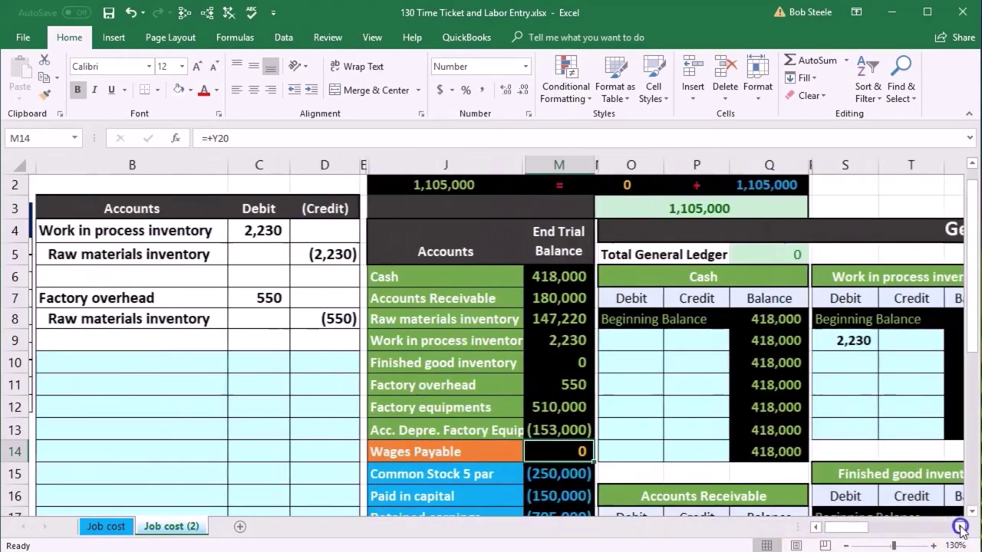
drag(960, 529, 961, 530)
scroll(800, 455, down, 1)
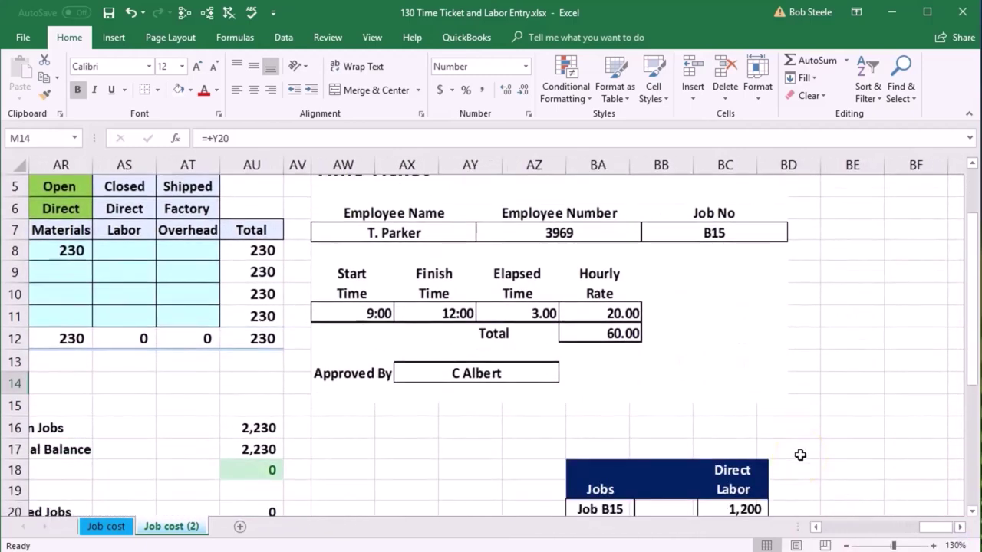
scroll(800, 455, up, 1)
click(575, 381)
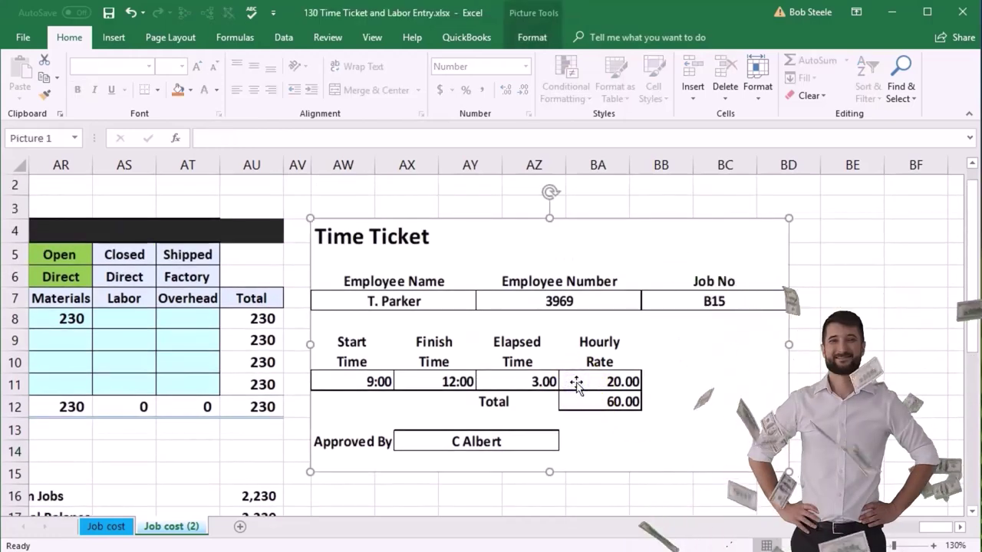
click(451, 331)
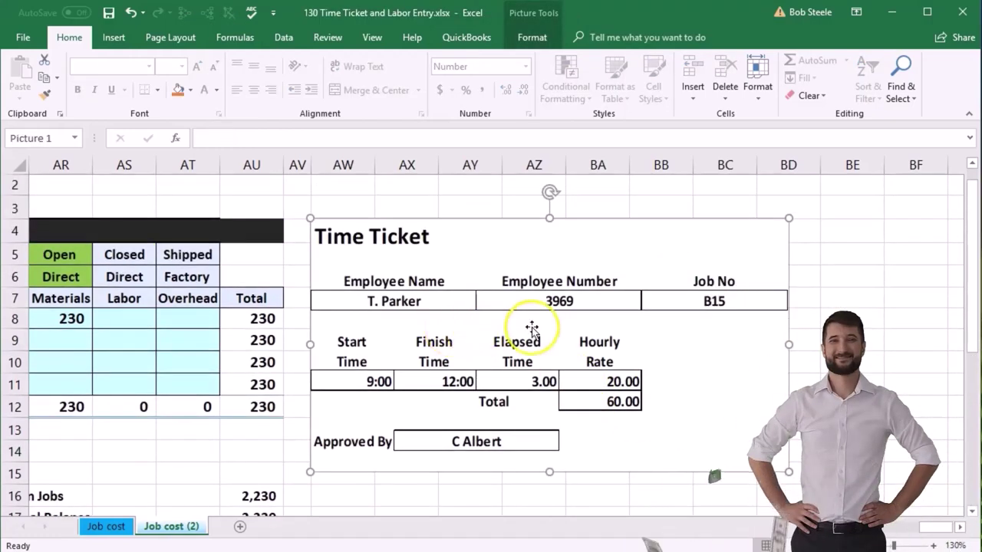
click(578, 336)
click(652, 378)
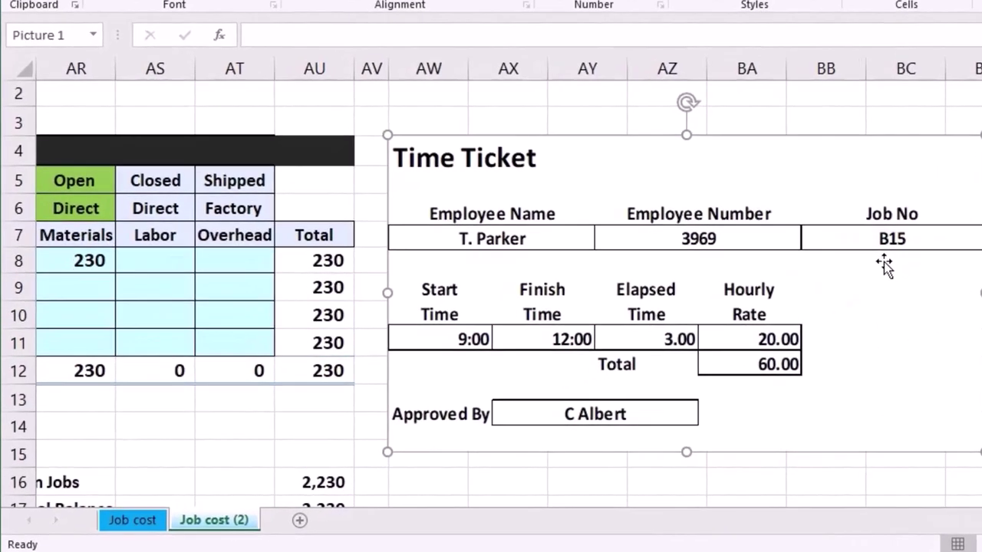
click(860, 336)
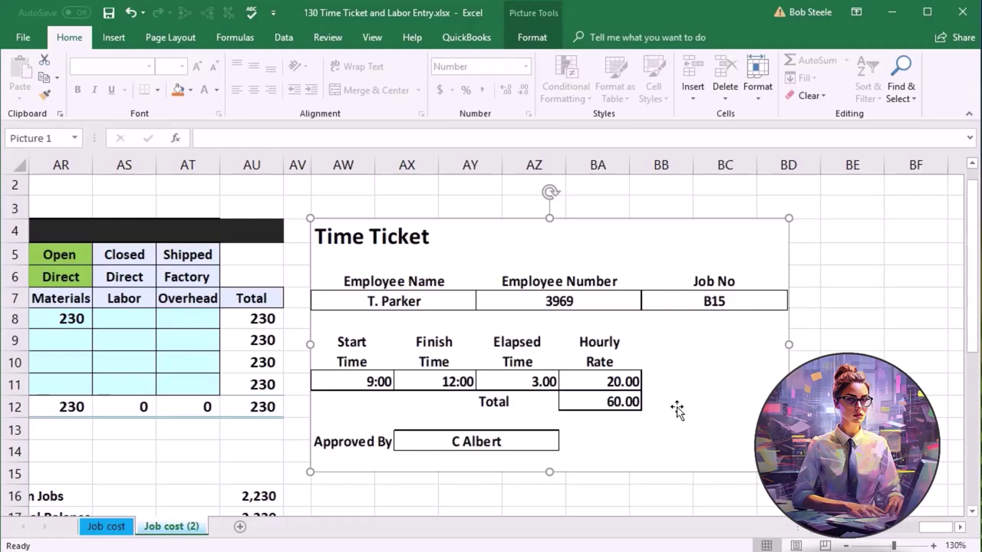
click(771, 491)
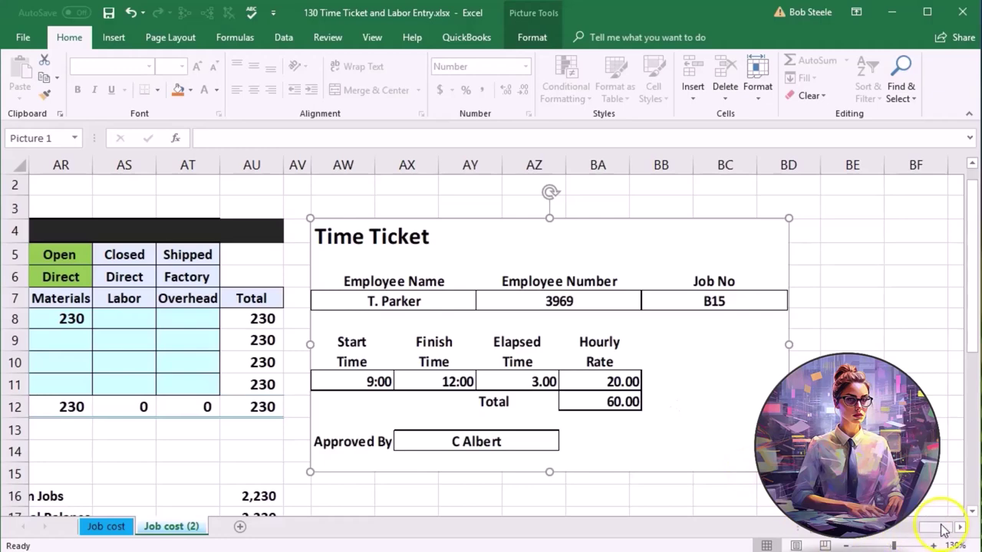
Step: Scroll back to the trial balance and select the Work in process inventory account name
scroll(491, 345, down, 2)
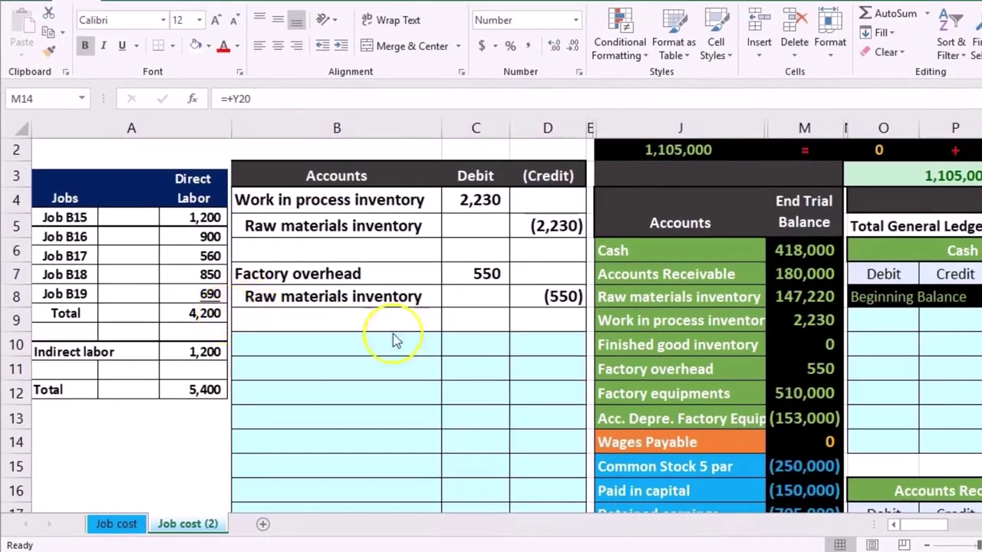
click(717, 320)
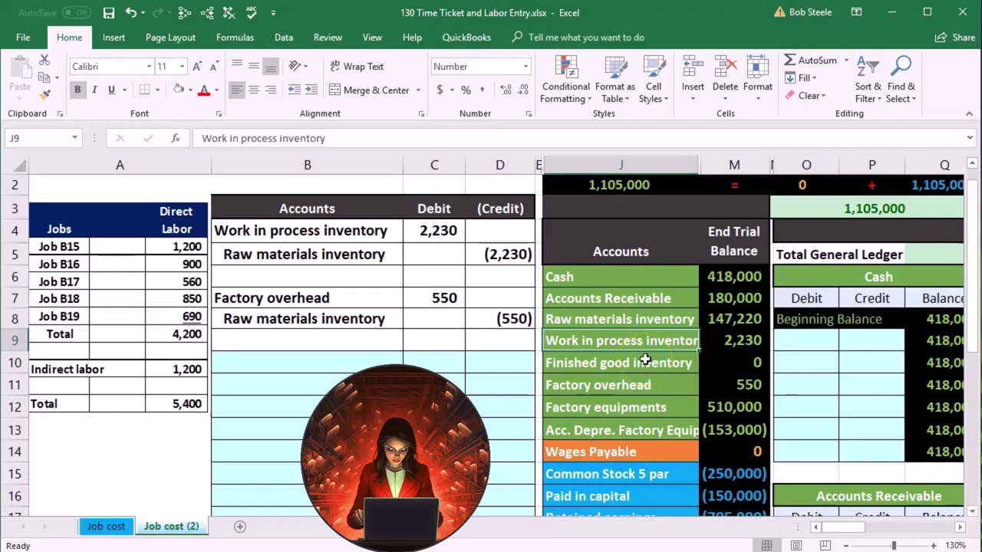
Step: Copy 'Work in process inventory' from the trial balance and paste it as values into B10
click(721, 346)
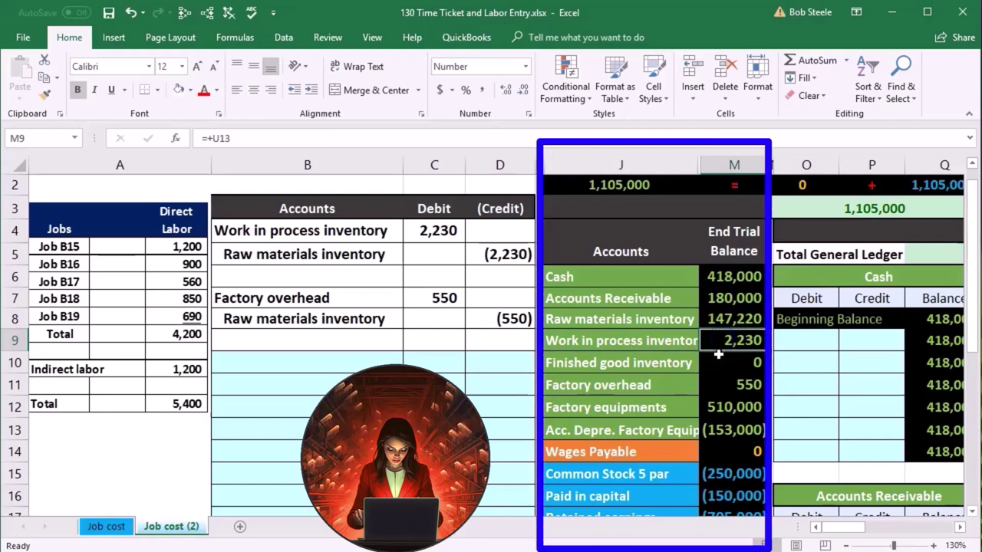
click(644, 342)
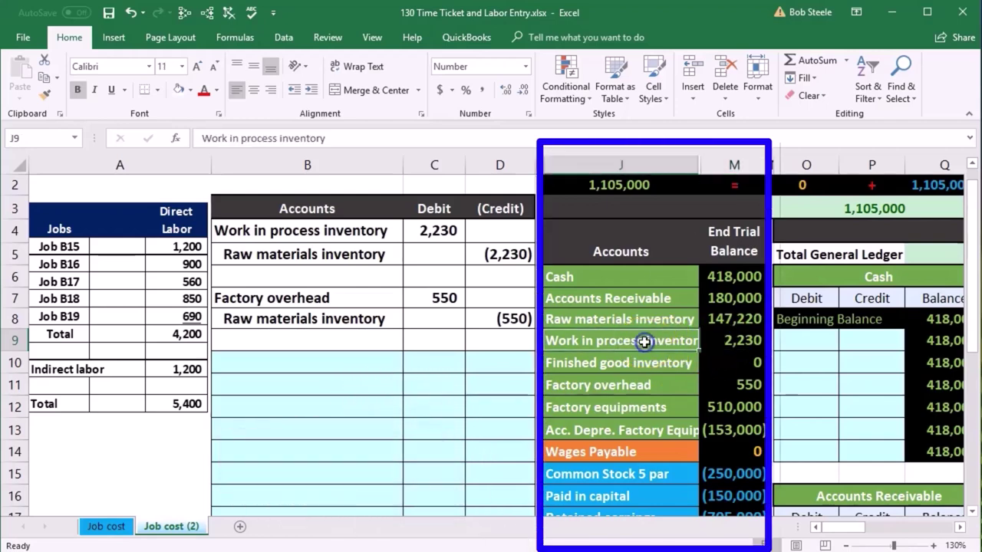
right_click(644, 342)
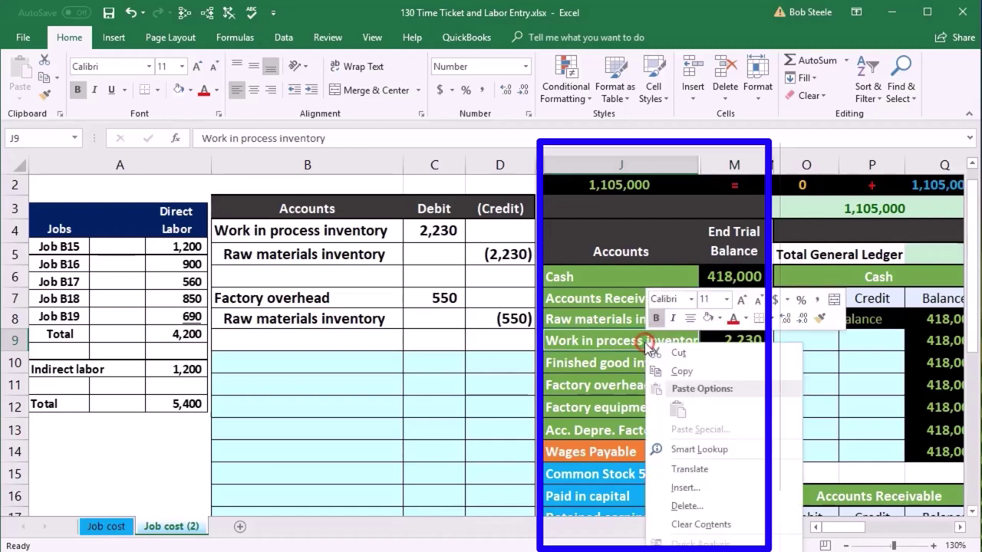
click(790, 371)
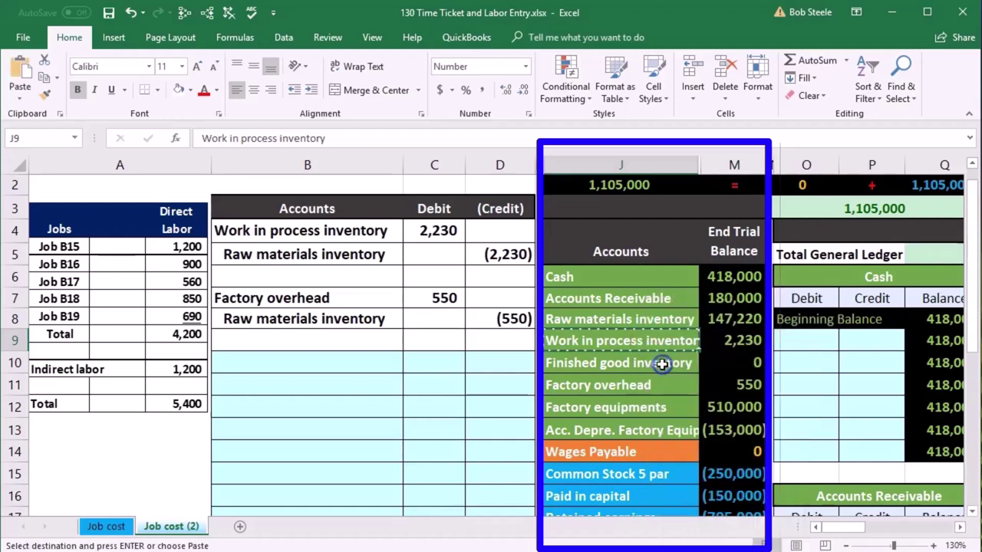
click(349, 363)
right_click(349, 363)
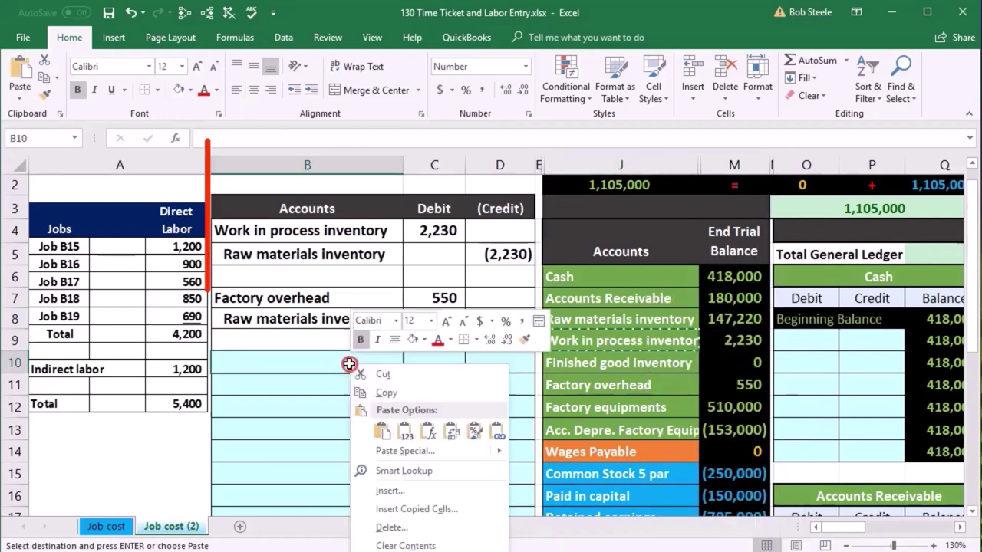
click(406, 431)
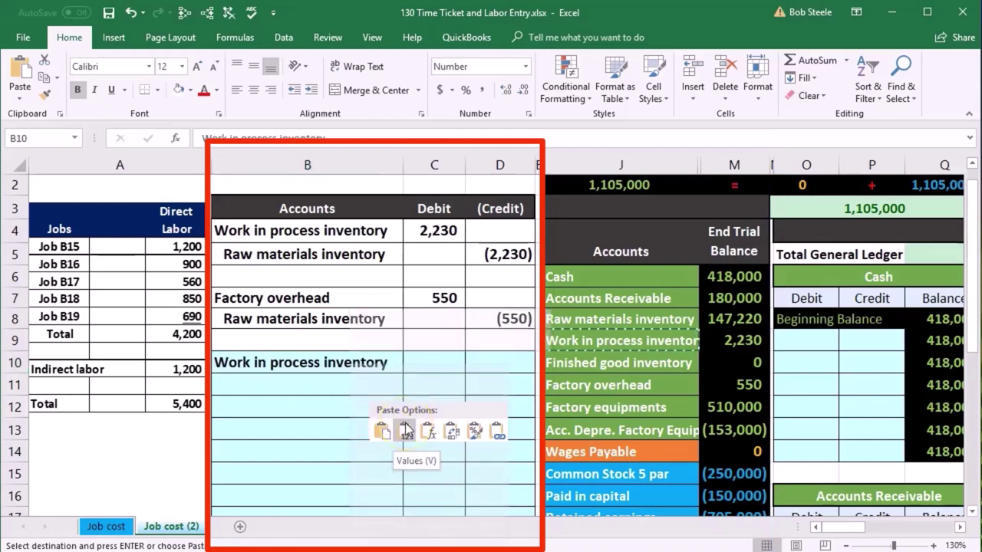
Step: Enter the 4,200 debit in C10 and the matching credit =-C10 in D11
click(422, 365)
text(4,200)
key(Return)
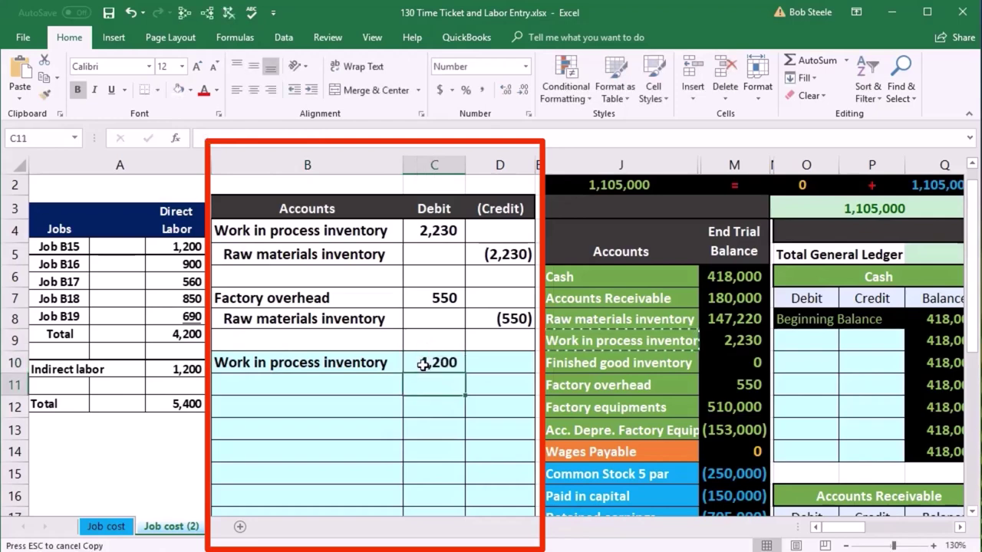
key(Tab)
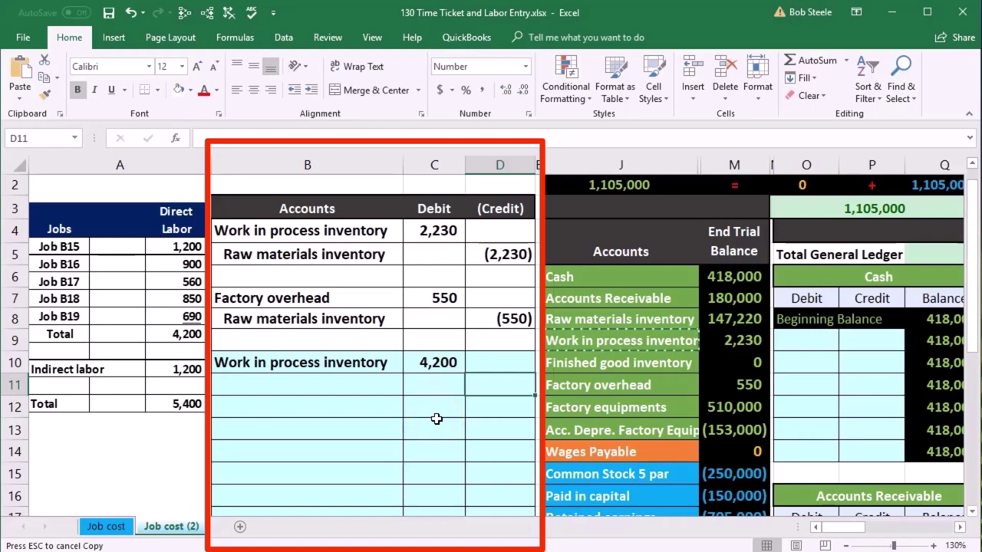
text(-)
click(435, 361)
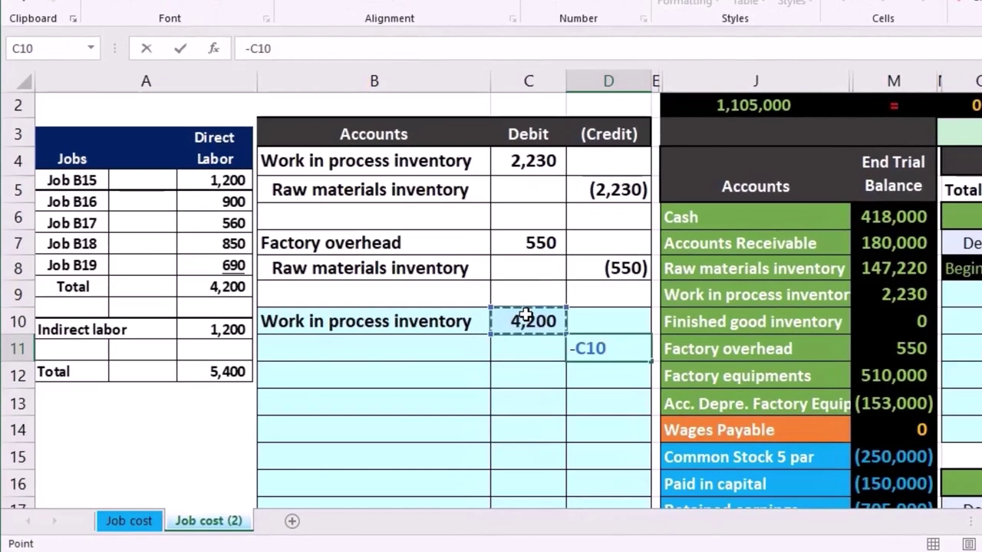
key(Return)
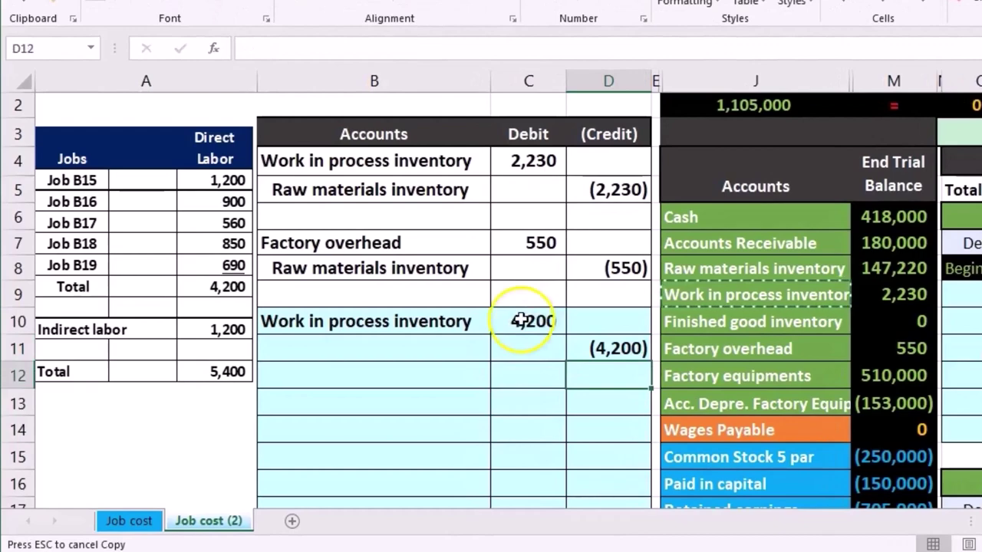
click(450, 347)
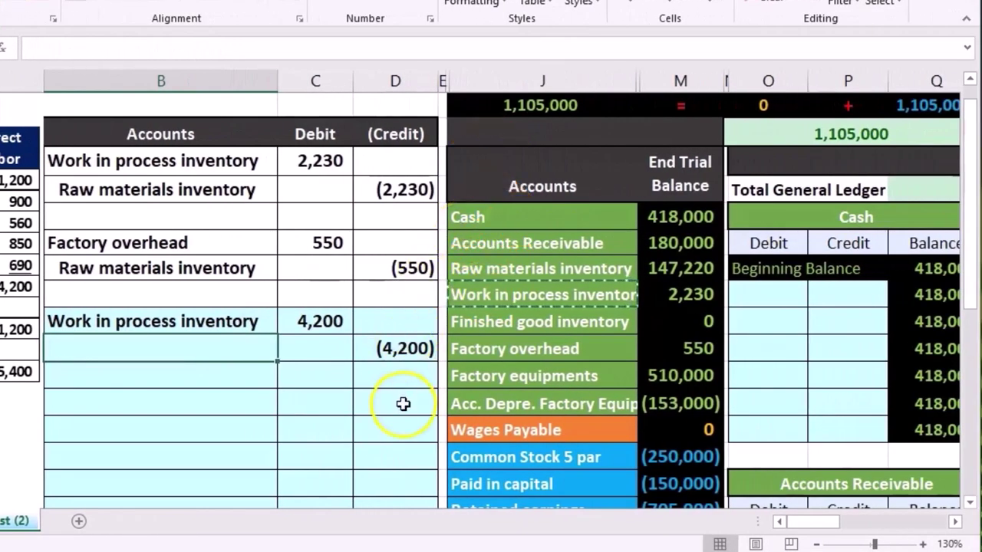
Step: Copy Wages Payable from the trial balance and paste it as values into B11
click(469, 431)
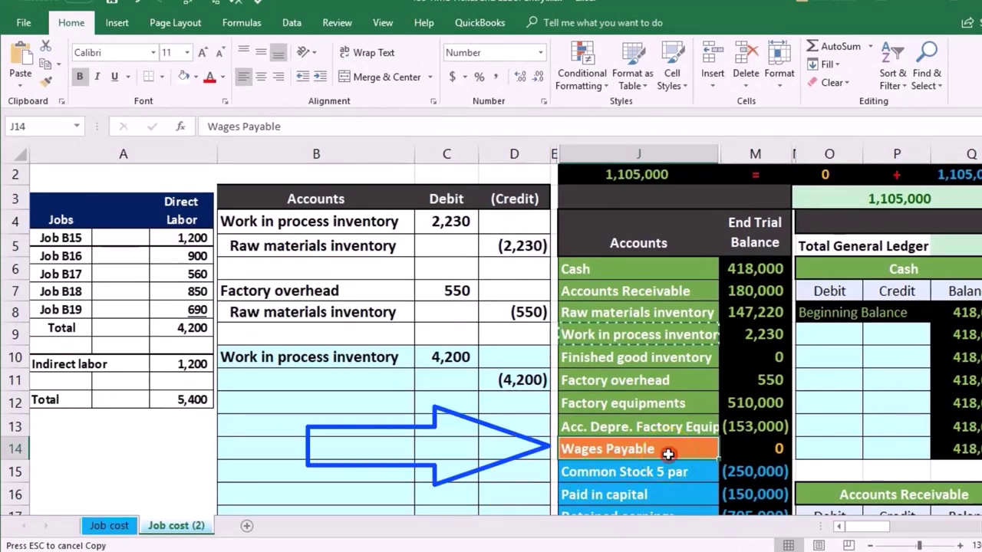
right_click(668, 453)
click(713, 111)
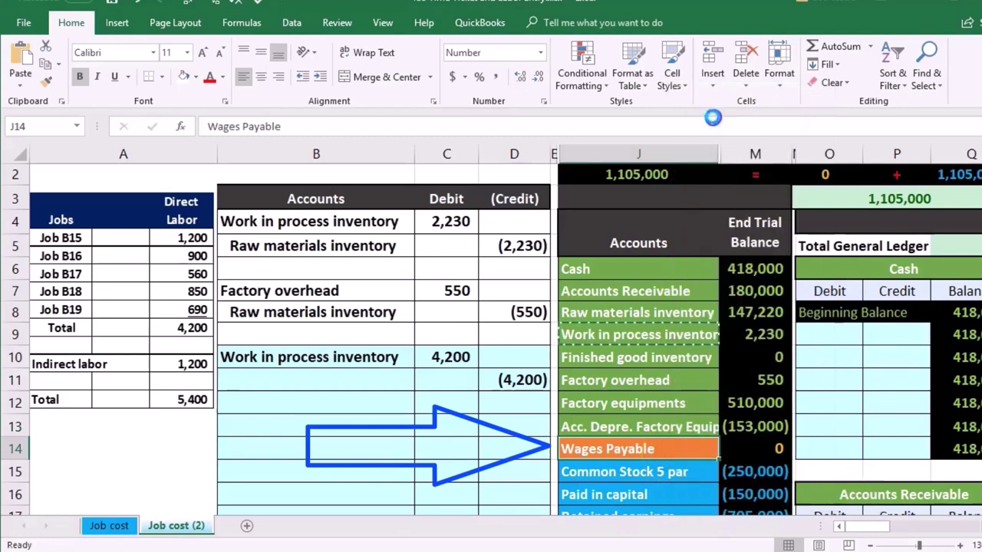
click(315, 375)
right_click(316, 374)
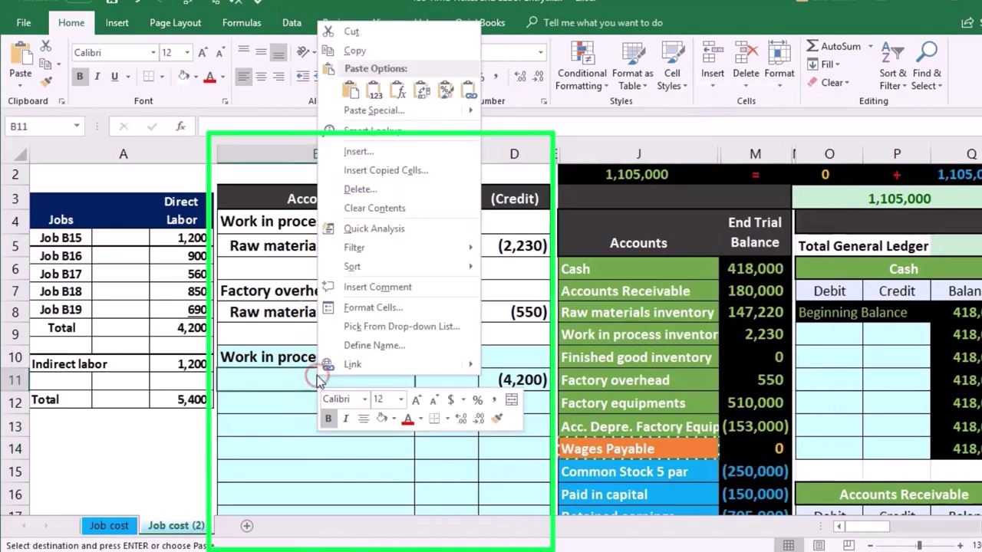
click(375, 92)
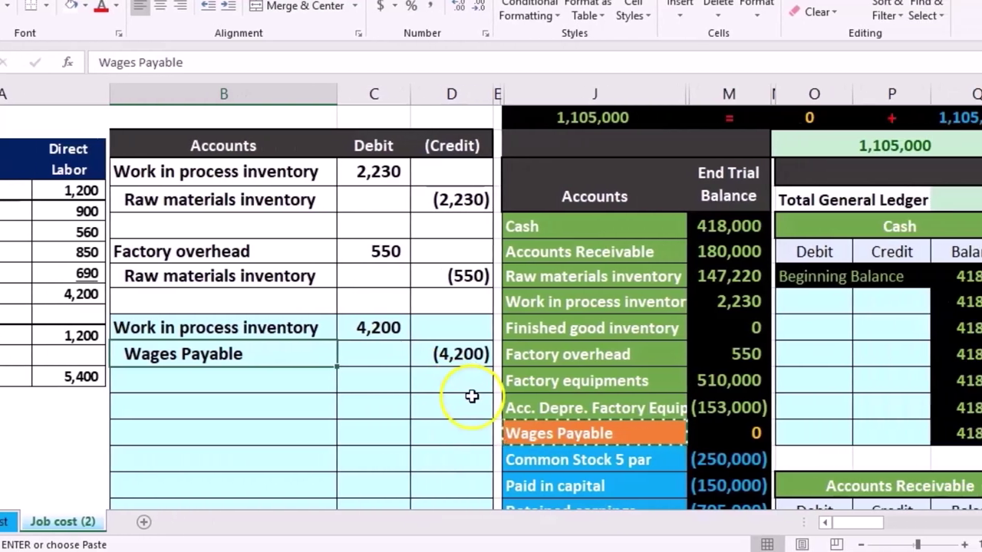
scroll(606, 394, down, 1)
scroll(443, 413, down, 1)
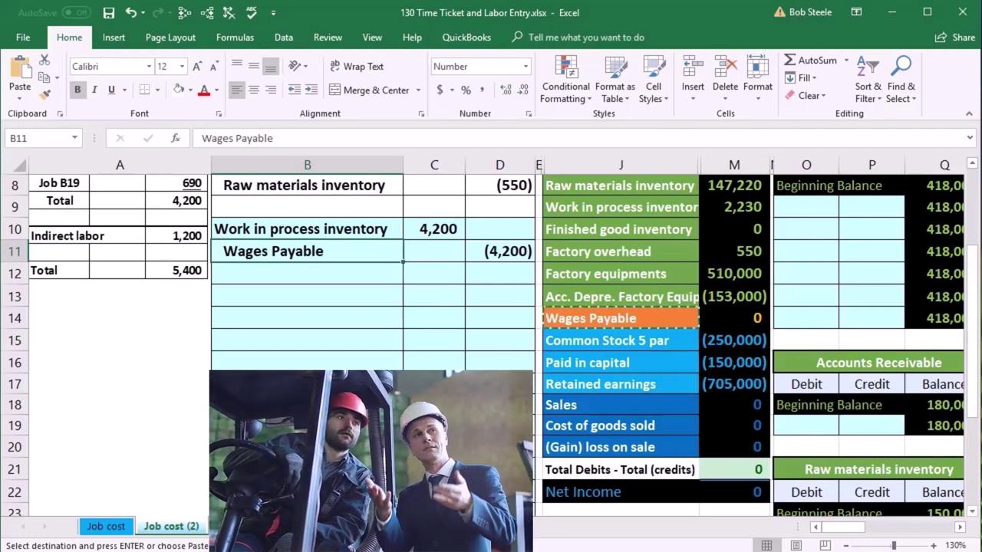
click(569, 404)
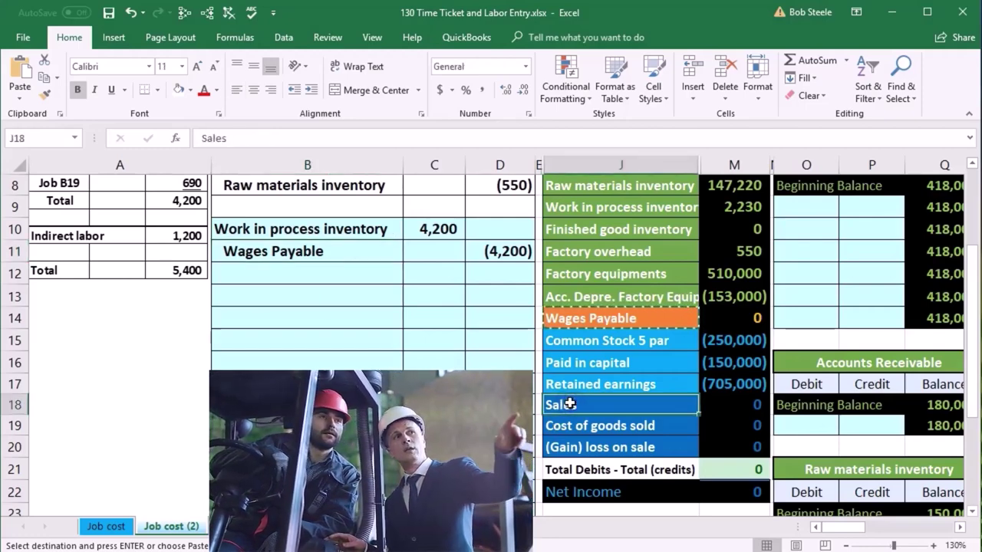
scroll(570, 402, up, 1)
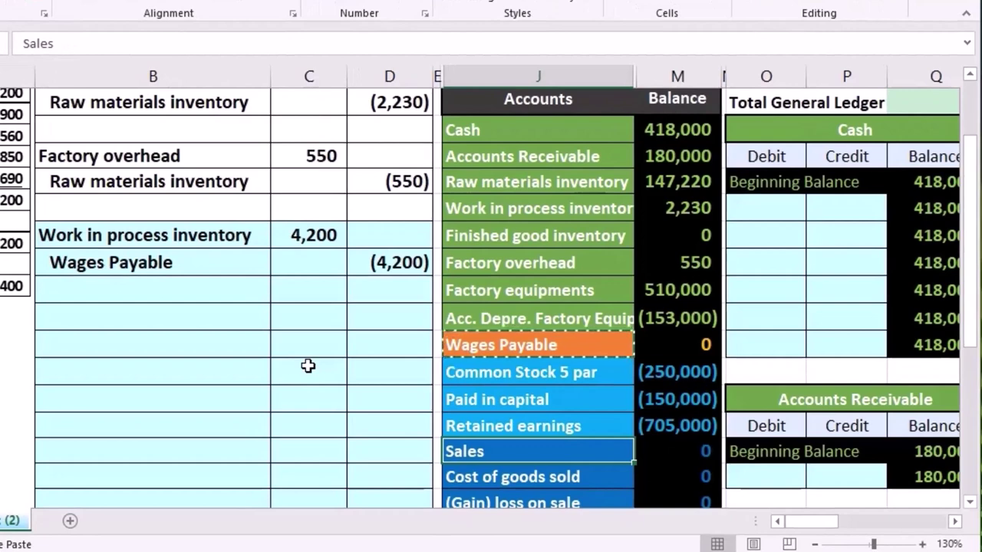
drag(238, 235, 309, 222)
drag(481, 140, 492, 210)
click(615, 290)
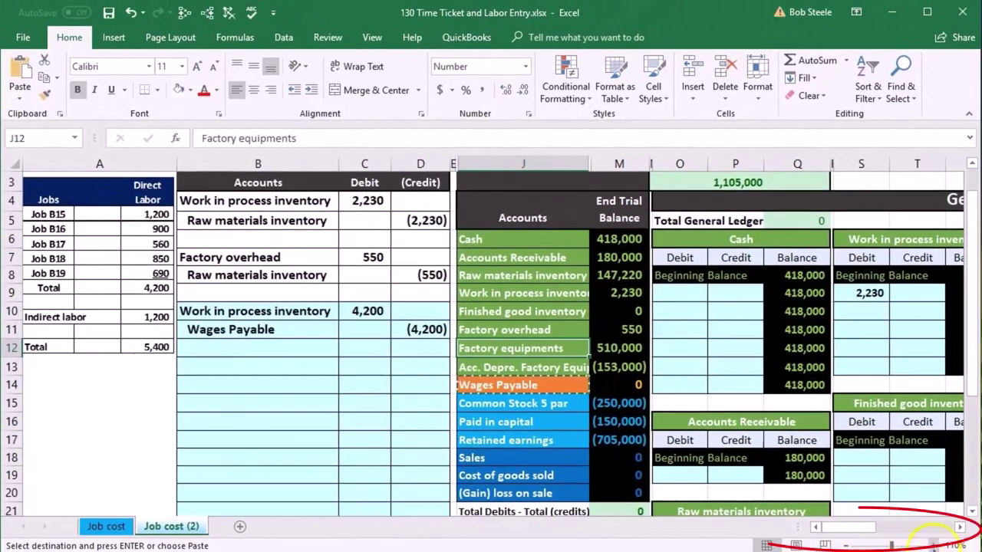
click(936, 545)
click(935, 544)
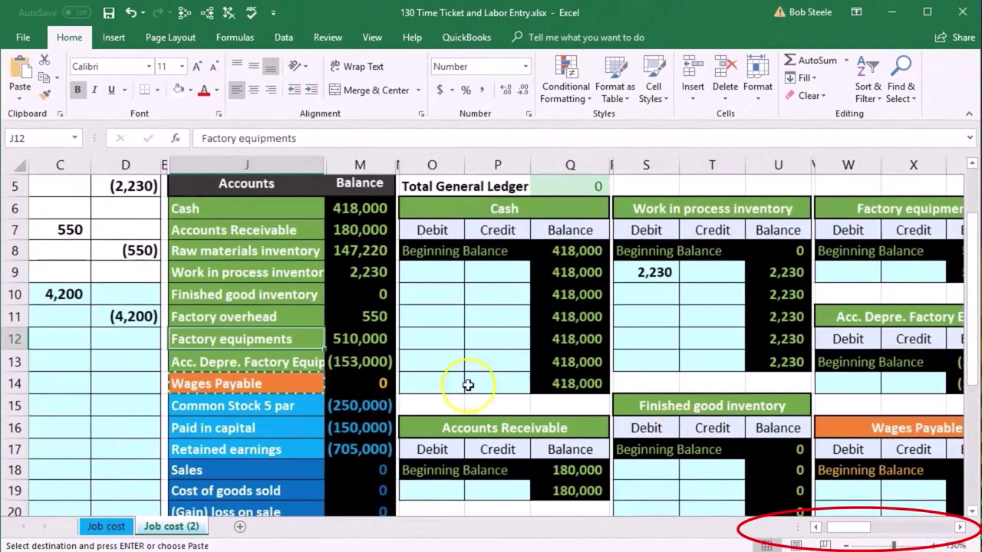
click(133, 316)
key(Left)
key(Left)
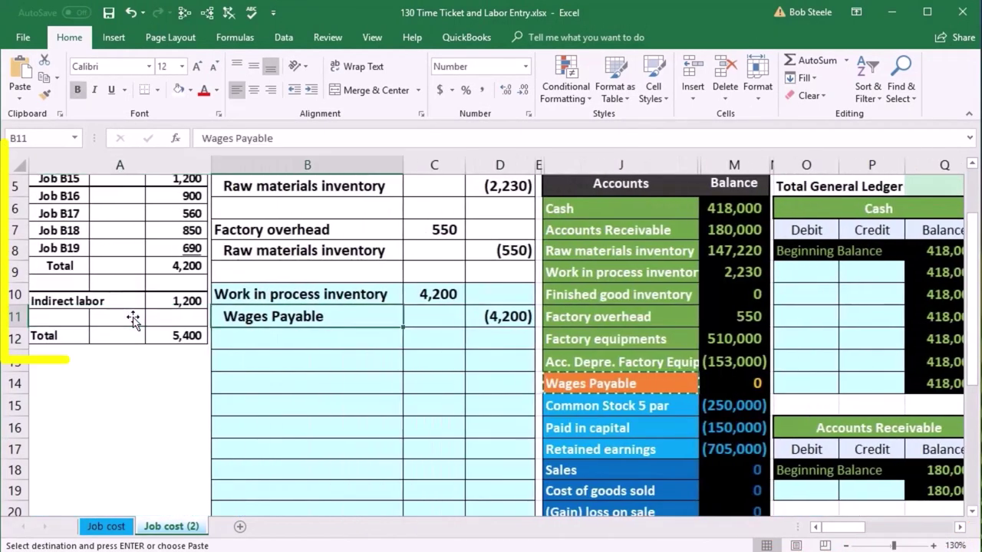
key(Up)
key(Right)
key(Right)
key(Right)
key(Right)
key(Right)
key(Right)
key(Right)
key(Right)
key(Right)
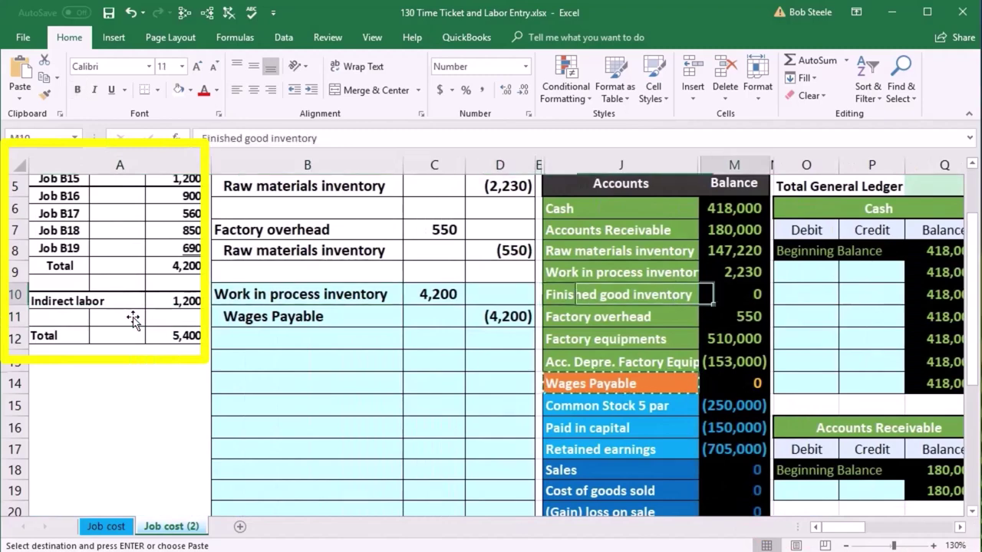
key(Right)
key(Right)
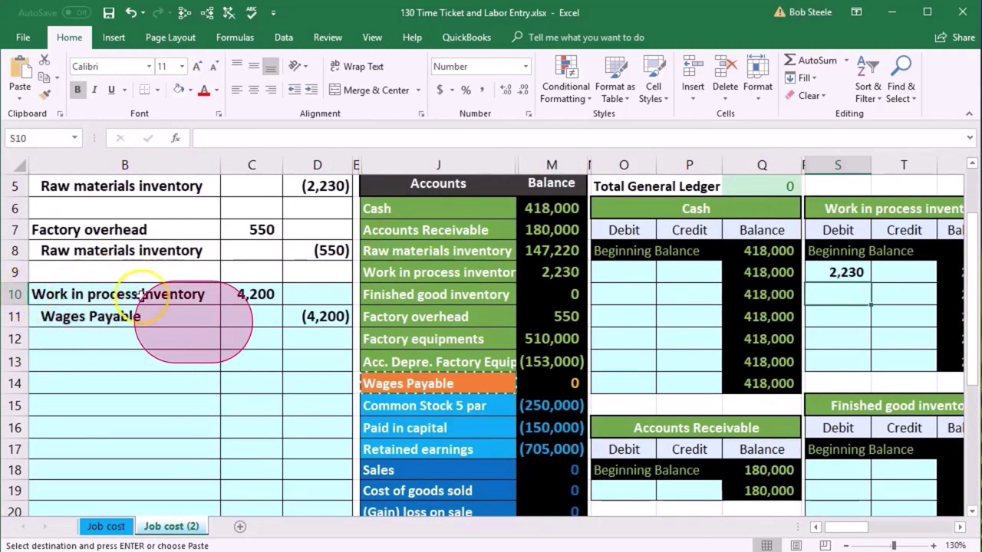
Step: Link S10 to the C10 debit so the WIP ledger shows 4,200, then copy U13's balance formula
click(843, 289)
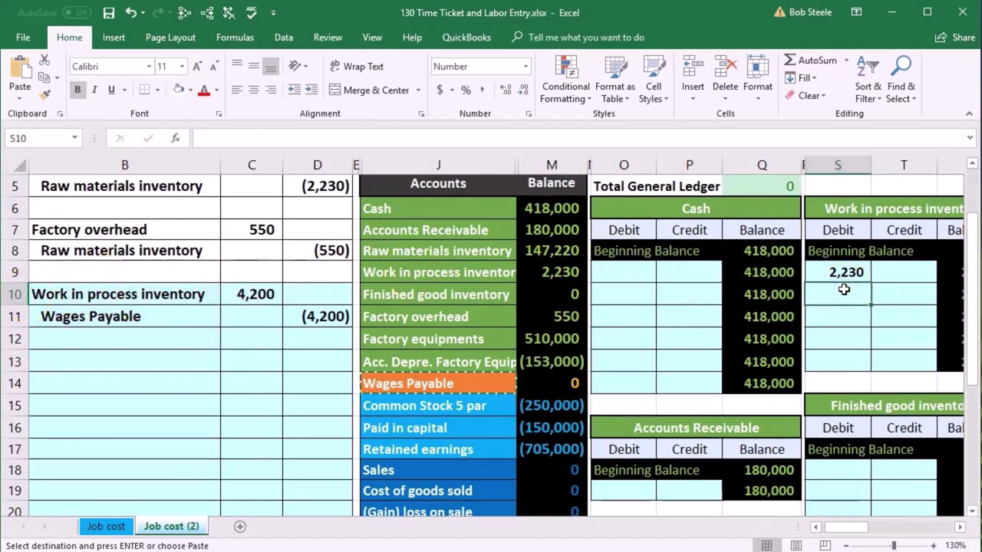
text(=)
click(273, 301)
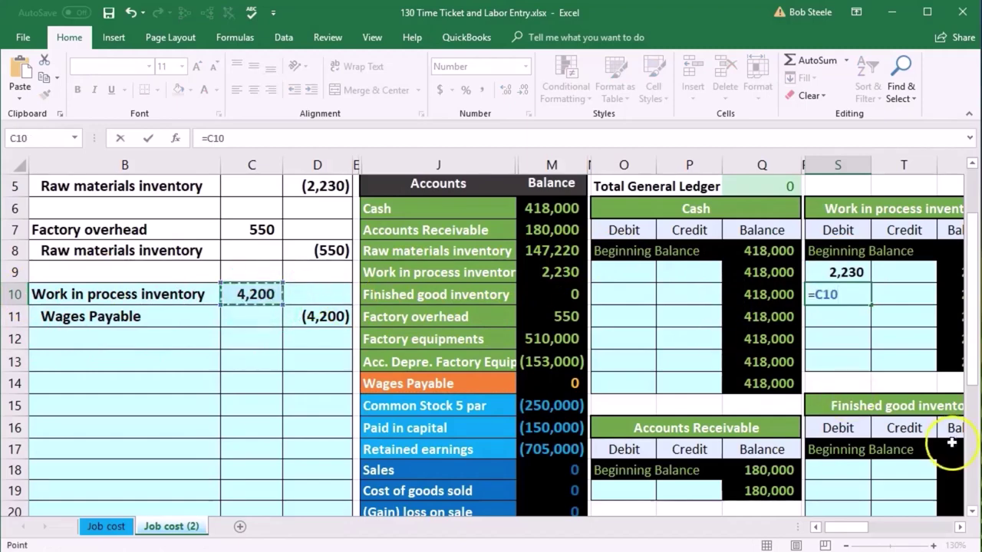
click(959, 526)
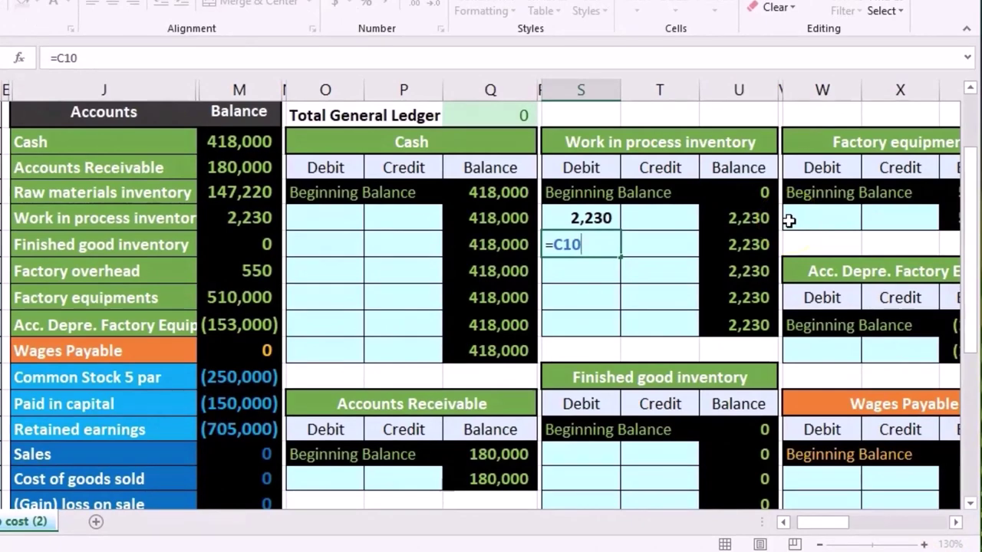
key(Return)
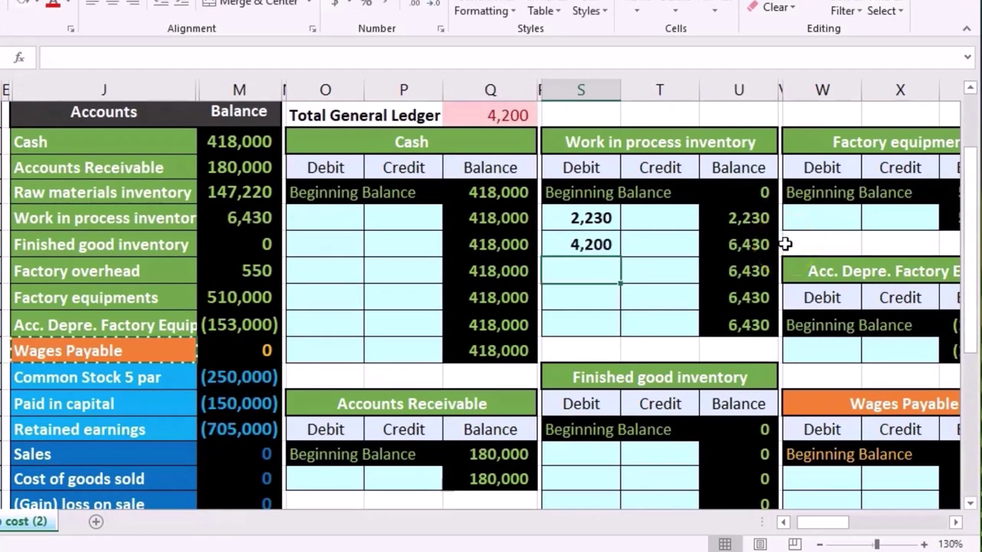
click(755, 321)
key(ctrl+c)
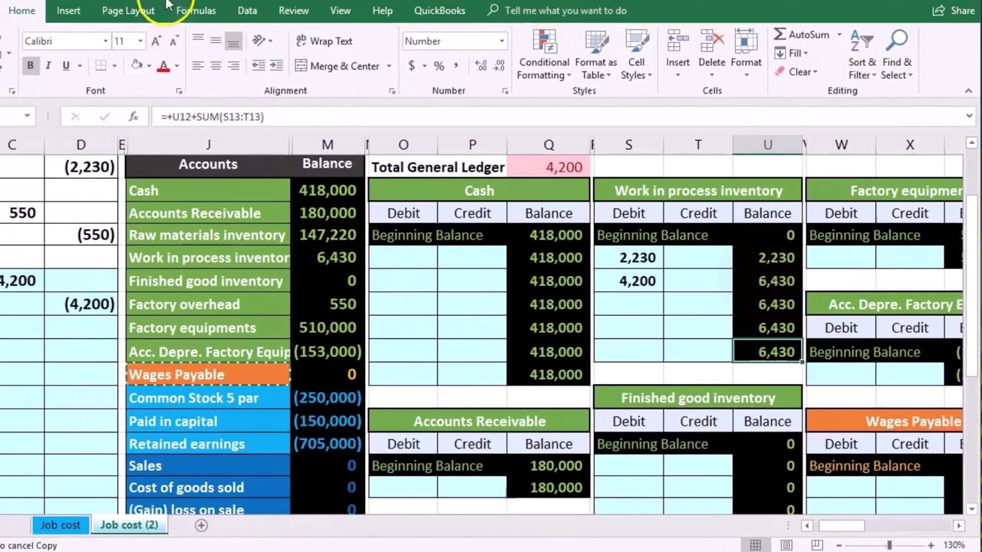